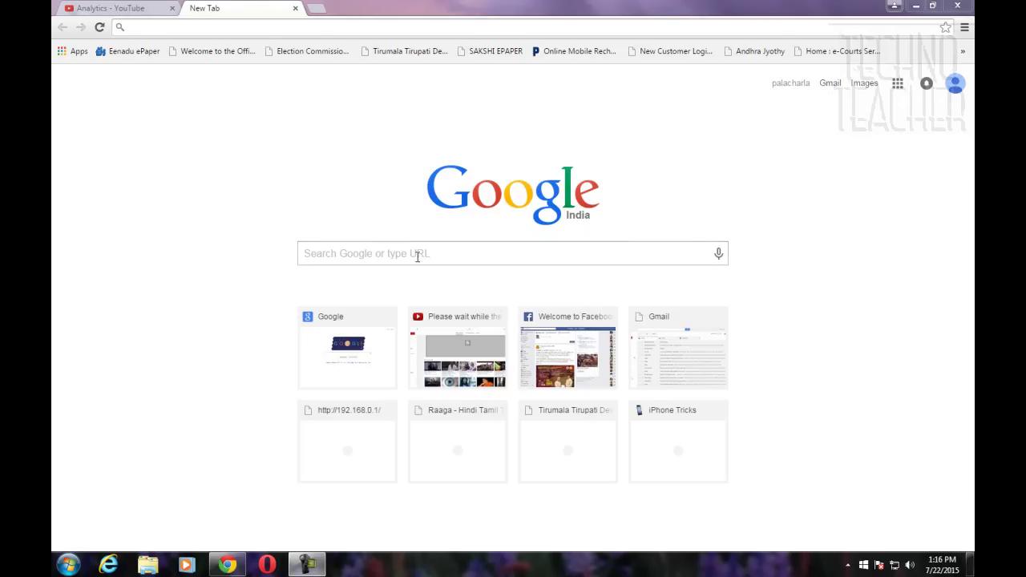
Step: Search Google for 'ifunbox'
{"action": "left_click", "coordinate": [415, 254]}
{"action": "type", "text": "ifun"}
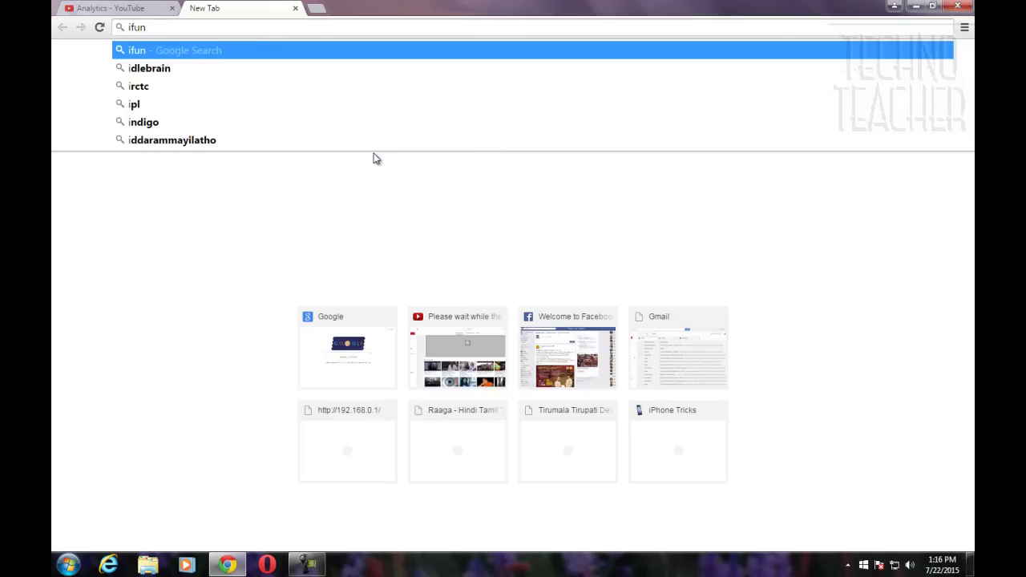
{"action": "type", "text": "box"}
{"action": "key", "text": "Return"}
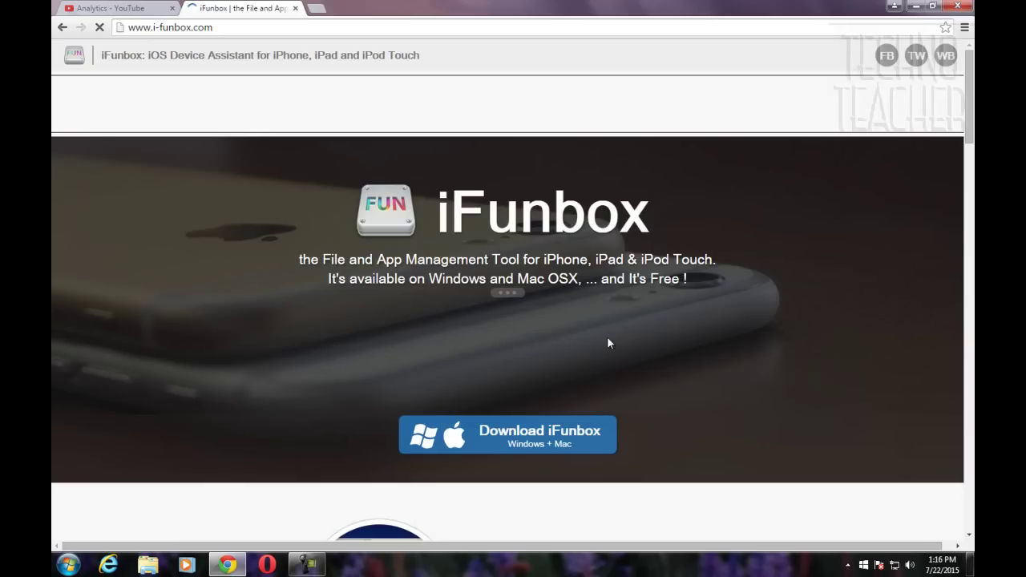
Step: Download the iFunbox v3.0 for Windows installer from the iFunbox site's download page
{"action": "scroll", "coordinate": [660, 420], "scroll_direction": "down", "scroll_amount": 3}
{"action": "scroll", "coordinate": [657, 418], "scroll_direction": "down", "scroll_amount": 4}
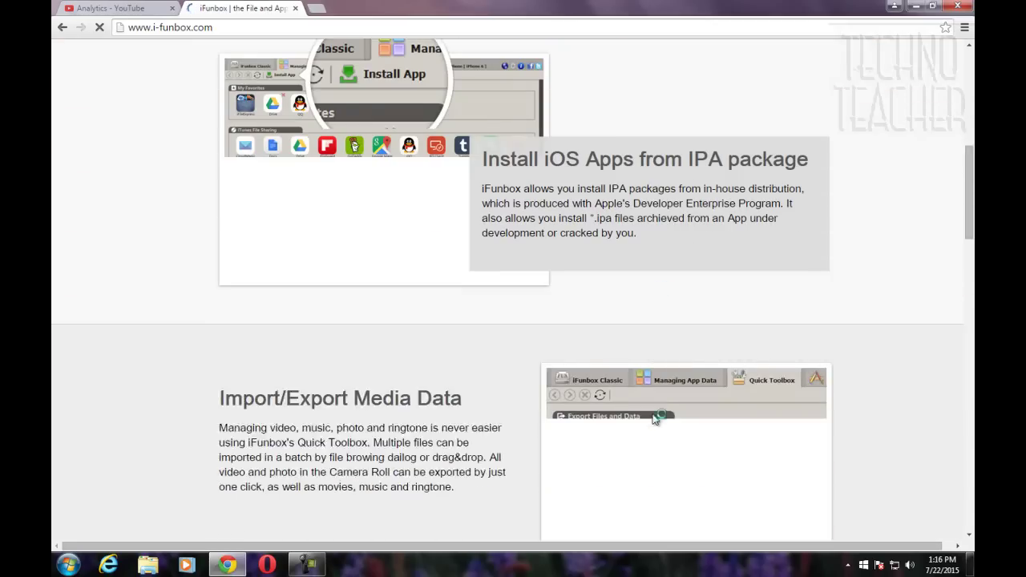
{"action": "scroll", "coordinate": [542, 297], "scroll_direction": "up", "scroll_amount": 5}
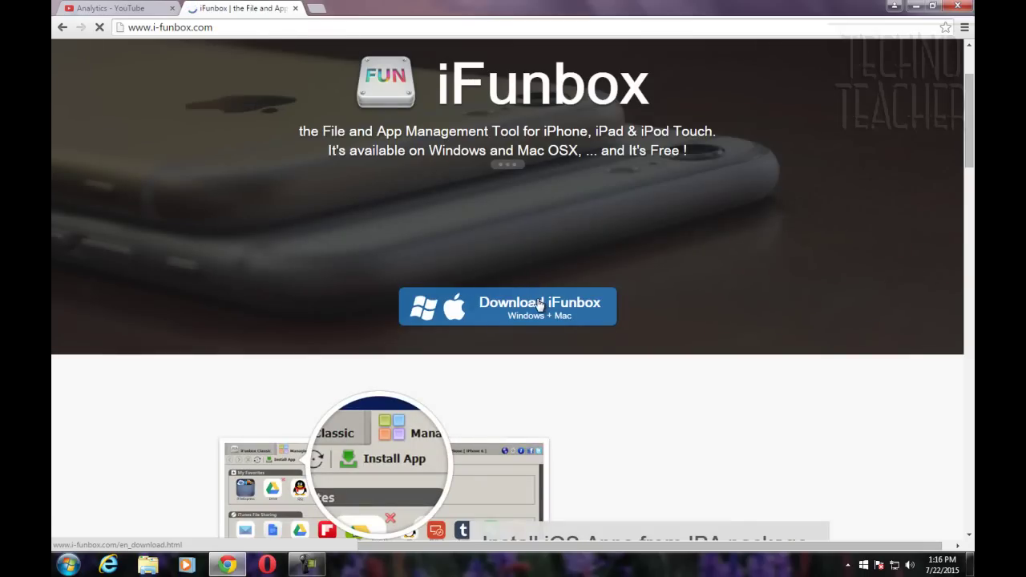
{"action": "left_click", "coordinate": [539, 304]}
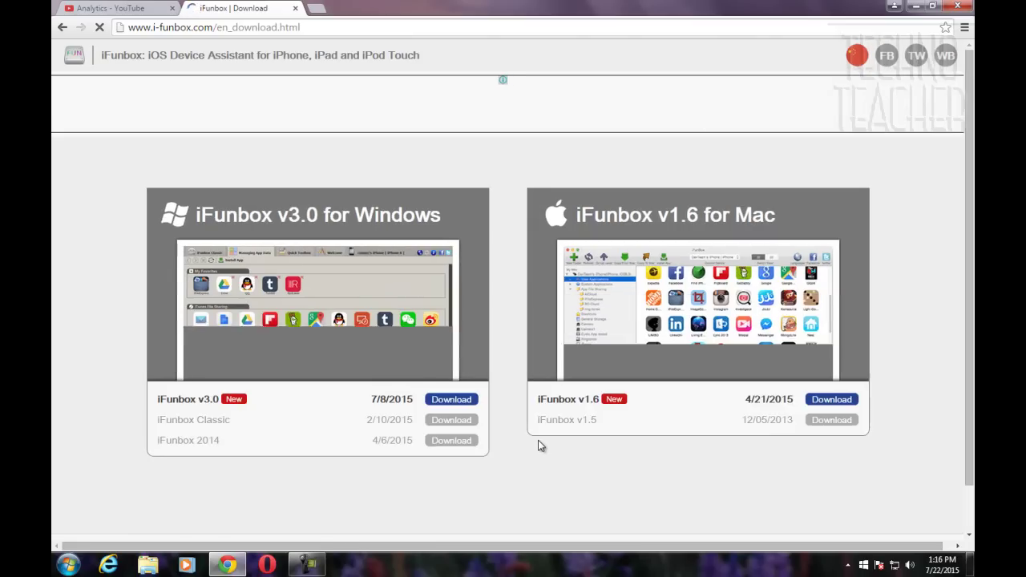
{"action": "scroll", "coordinate": [532, 453], "scroll_direction": "down", "scroll_amount": 2}
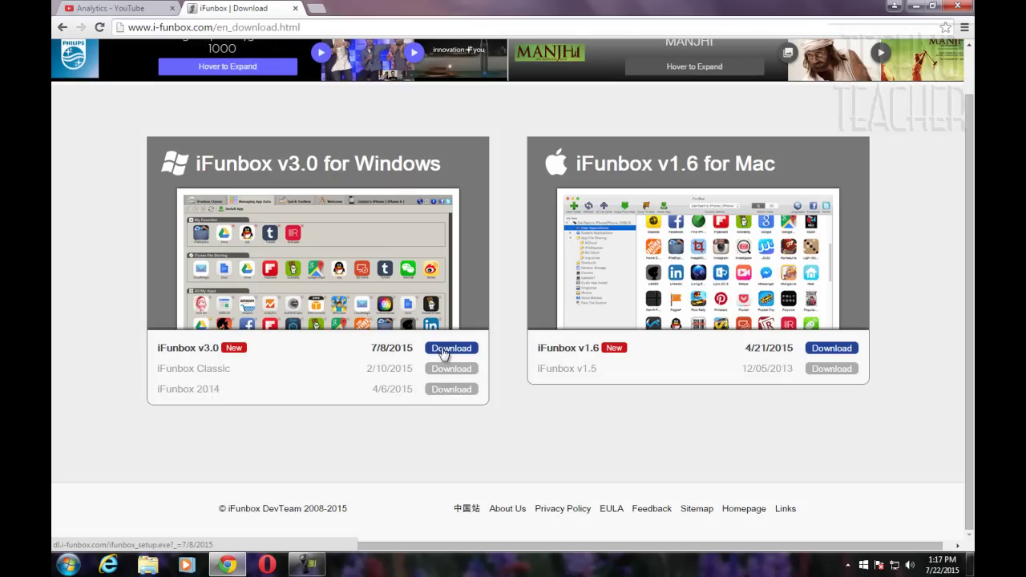
{"action": "left_click", "coordinate": [444, 354]}
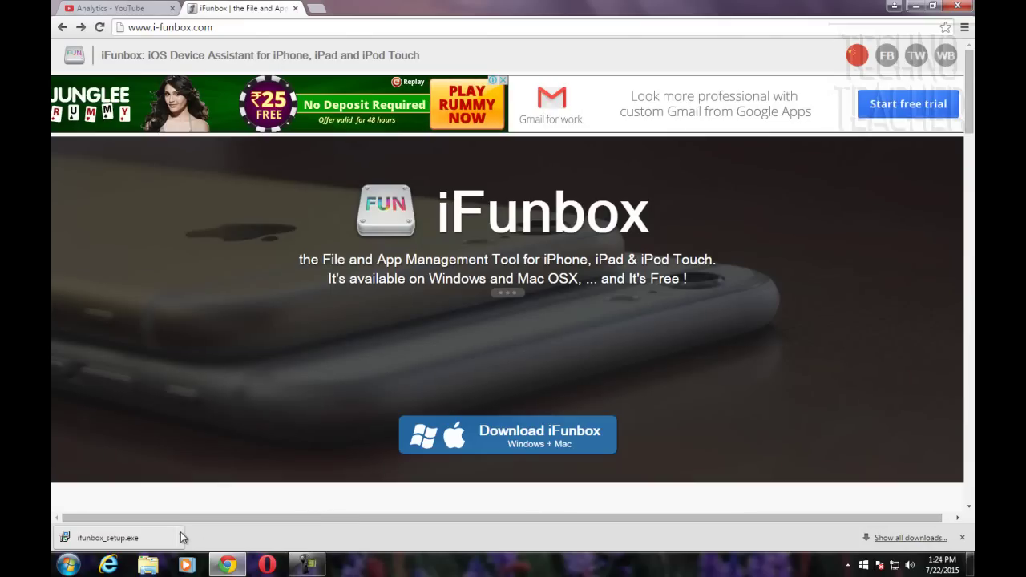
Step: Launch ifunbox_setup.exe from the Downloads folder, allowing it to run past the warning
{"action": "left_click", "coordinate": [181, 533]}
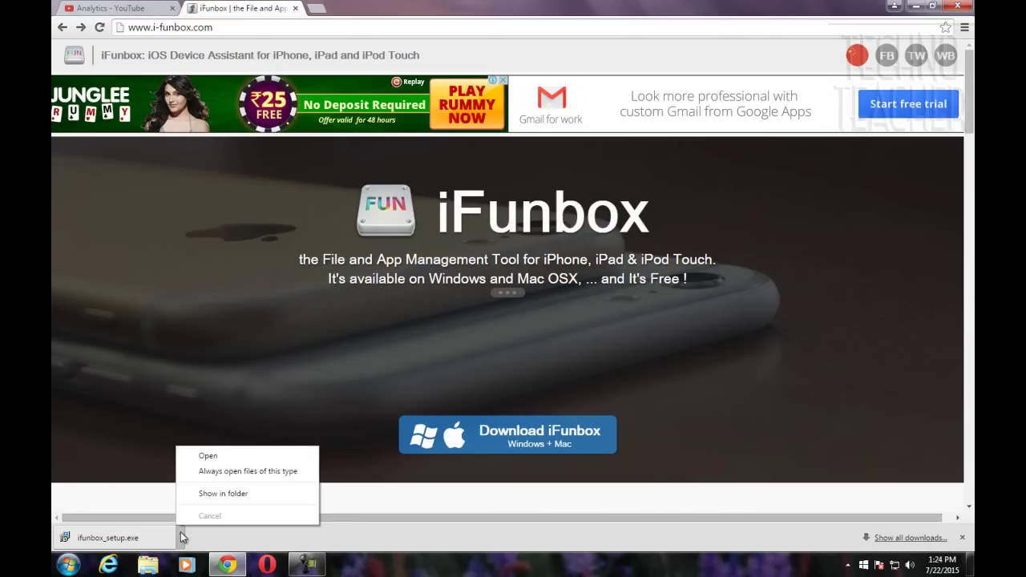
{"action": "left_click", "coordinate": [220, 494]}
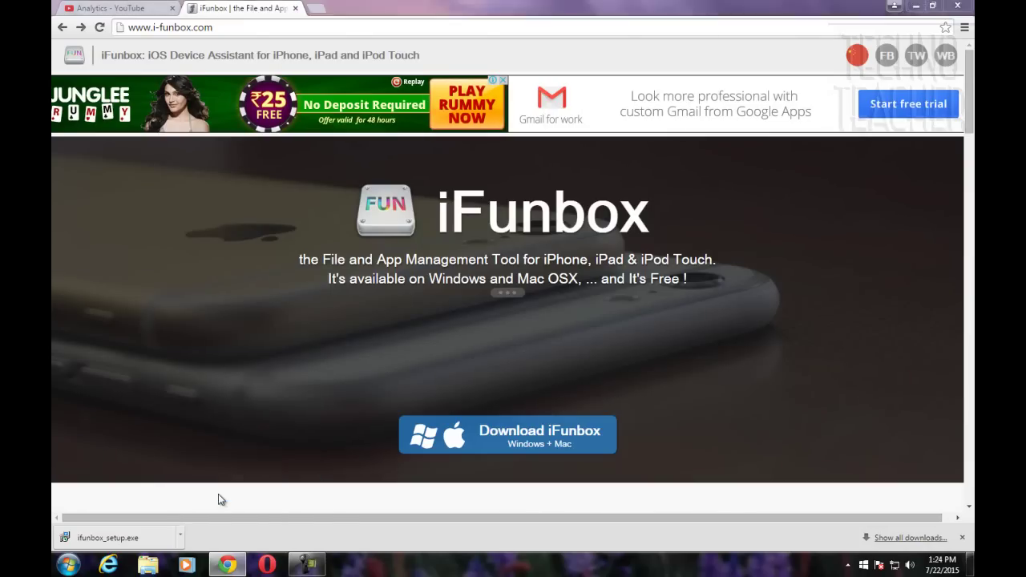
{"action": "double_click", "coordinate": [592, 112]}
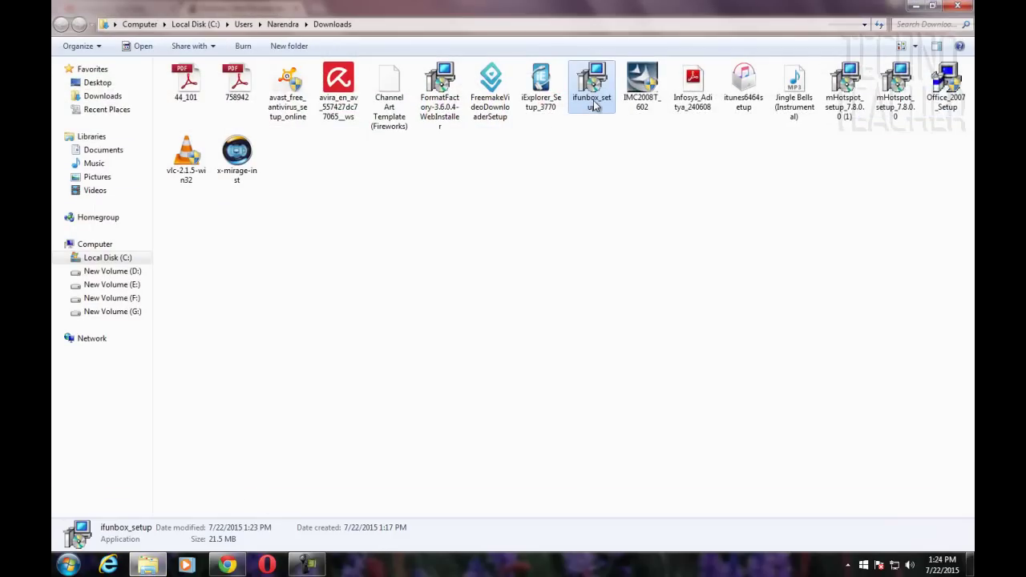
{"action": "left_click", "coordinate": [562, 296]}
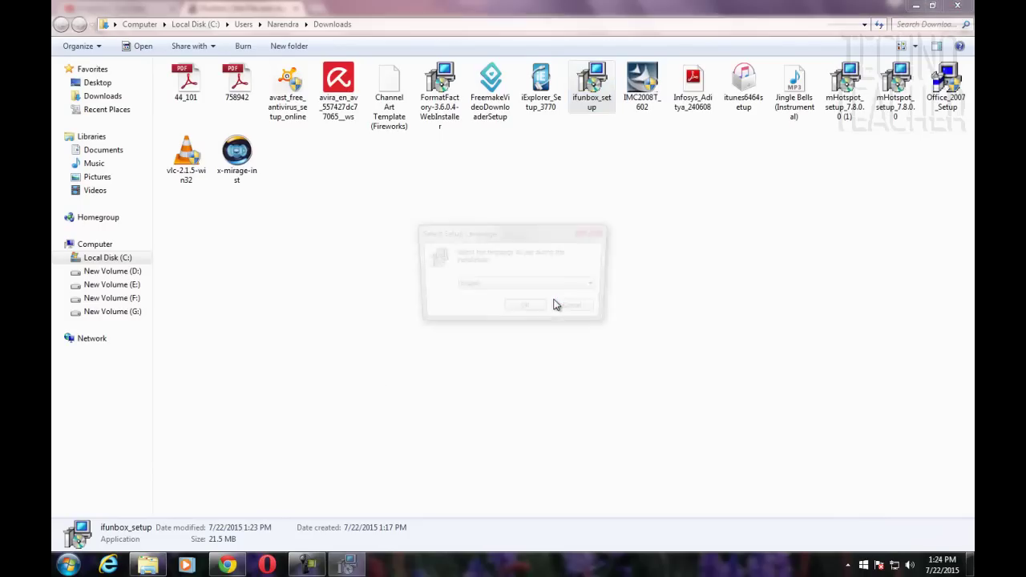
Step: Confirm the setup language and accept the iFunbox licence agreement
{"action": "left_click", "coordinate": [538, 312]}
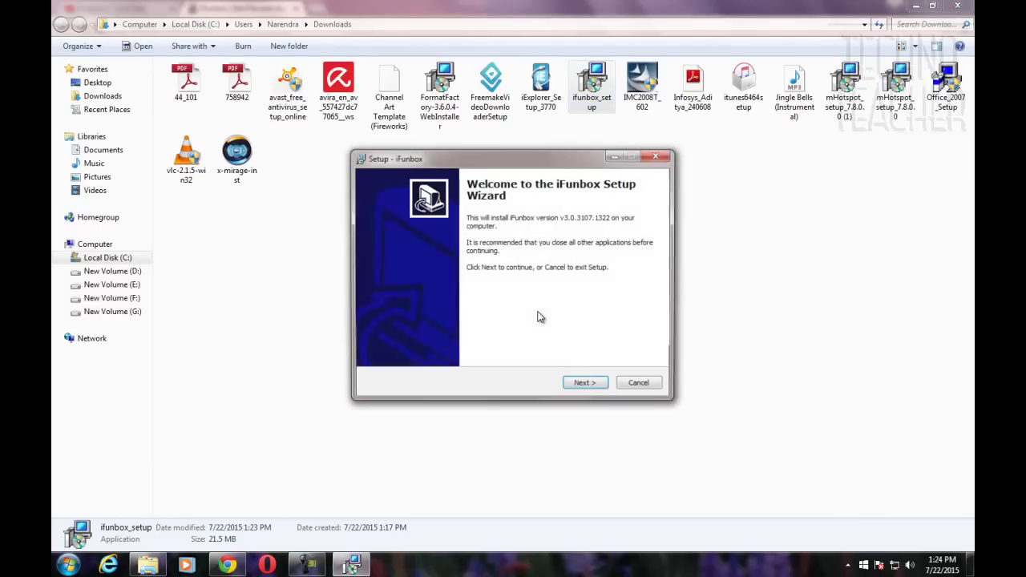
{"action": "left_click", "coordinate": [578, 389]}
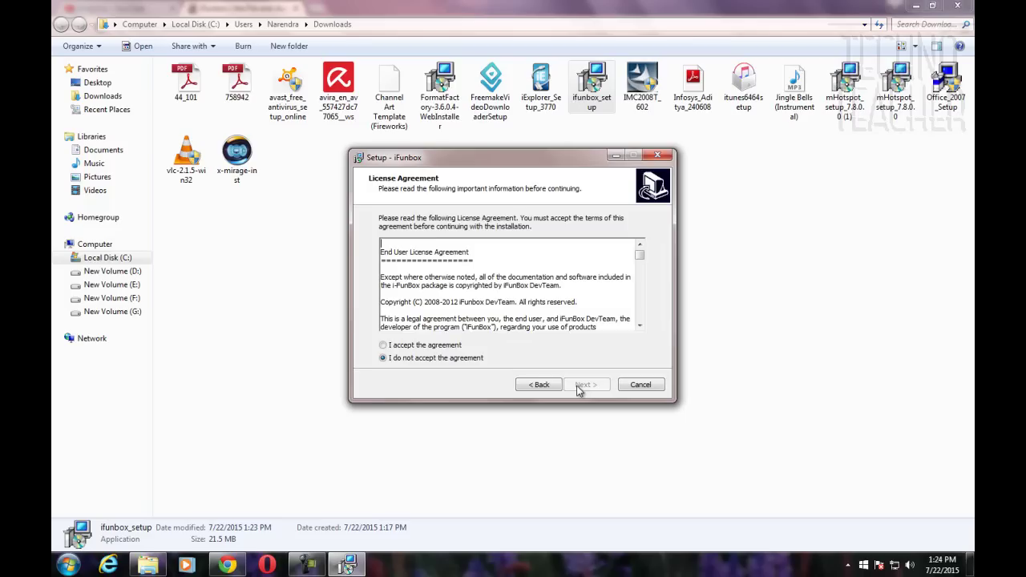
{"action": "left_click", "coordinate": [383, 345]}
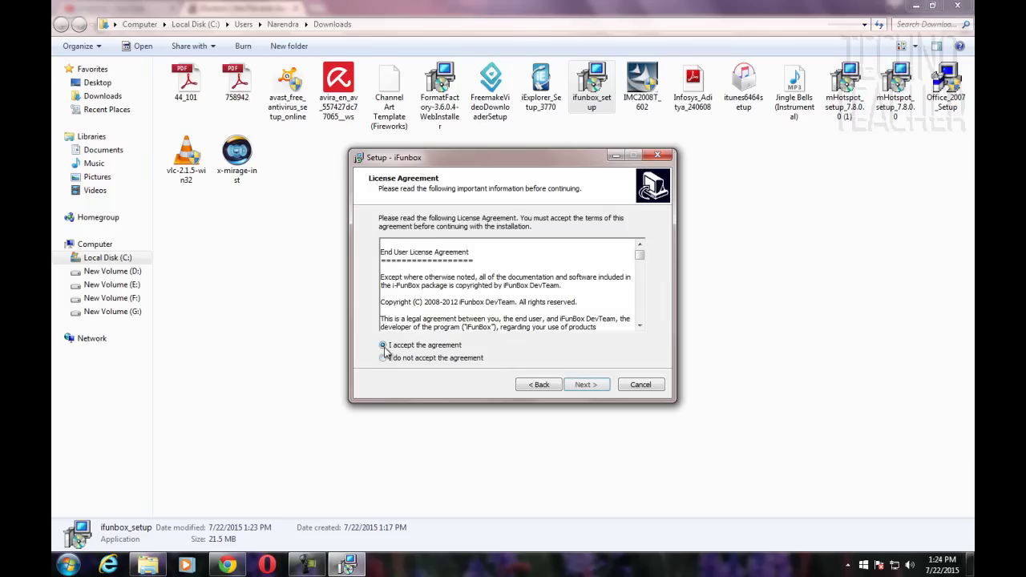
{"action": "mouse_move", "coordinate": [315, 566]}
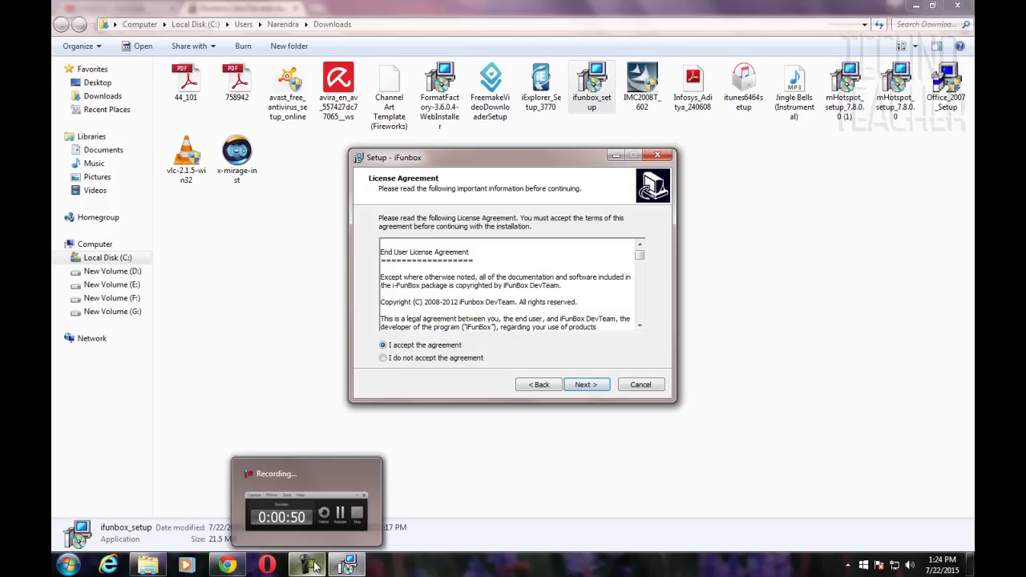
{"action": "mouse_move", "coordinate": [315, 525]}
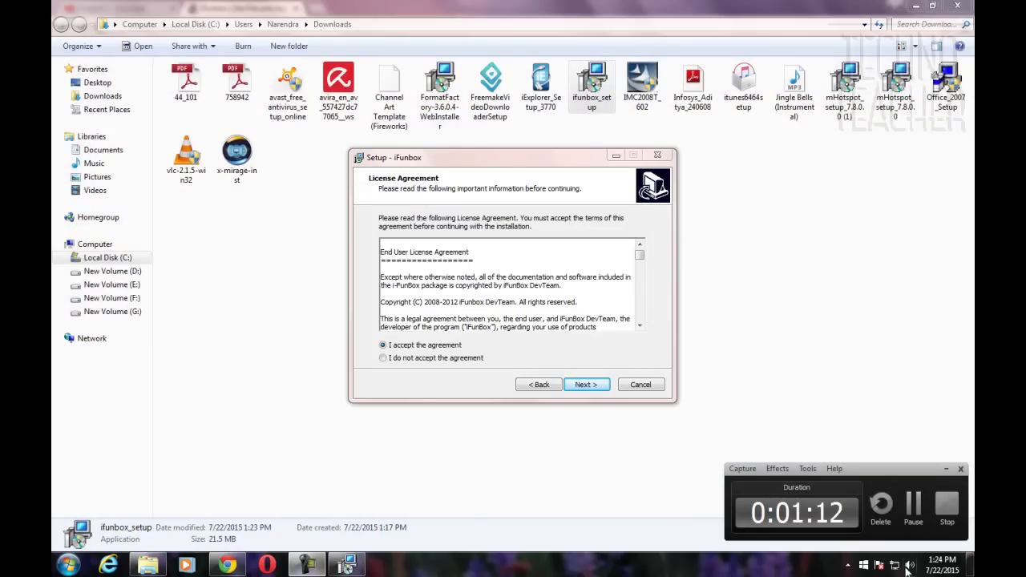
{"action": "left_click", "coordinate": [948, 470]}
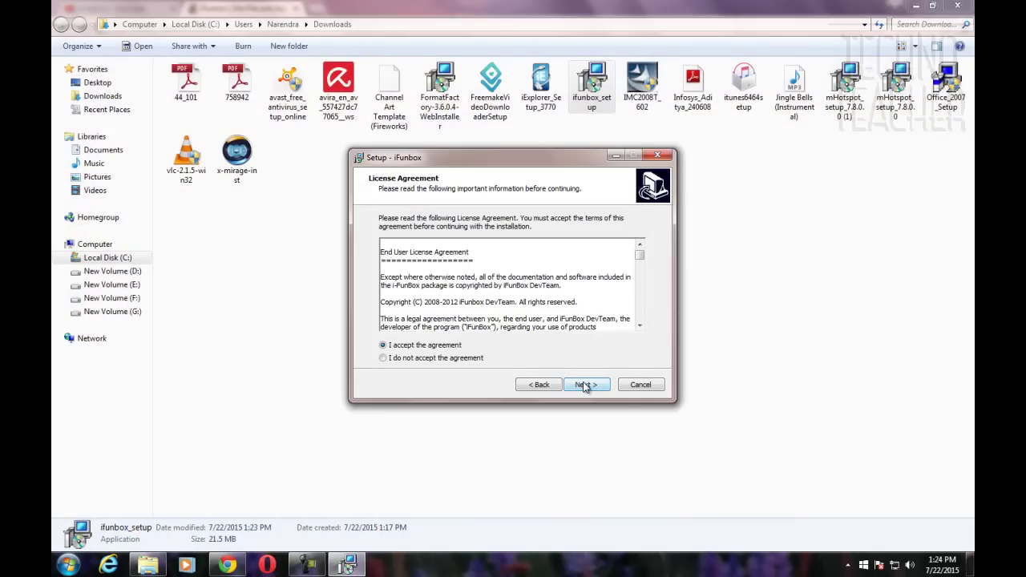
Step: Install iFunbox with the default location and shortcut folder, finishing with Run iFunbox
{"action": "left_click", "coordinate": [583, 387]}
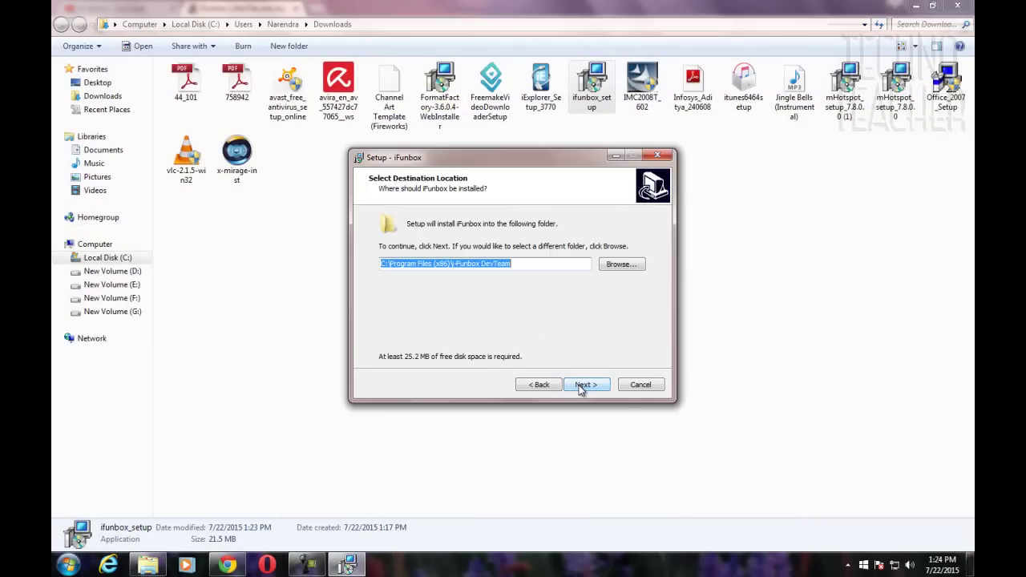
{"action": "left_click", "coordinate": [581, 390]}
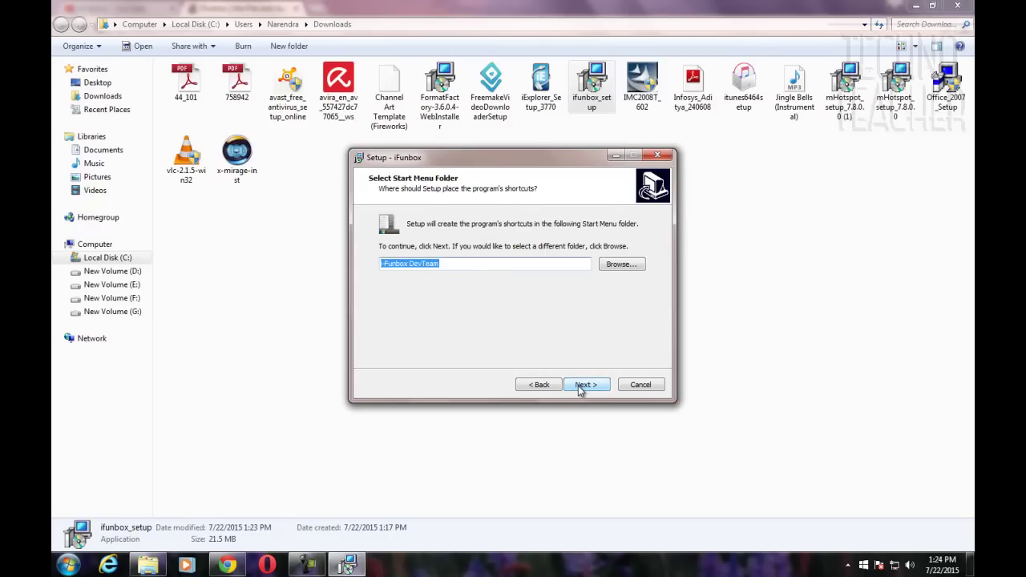
{"action": "left_click", "coordinate": [581, 390]}
{"action": "left_click", "coordinate": [581, 390]}
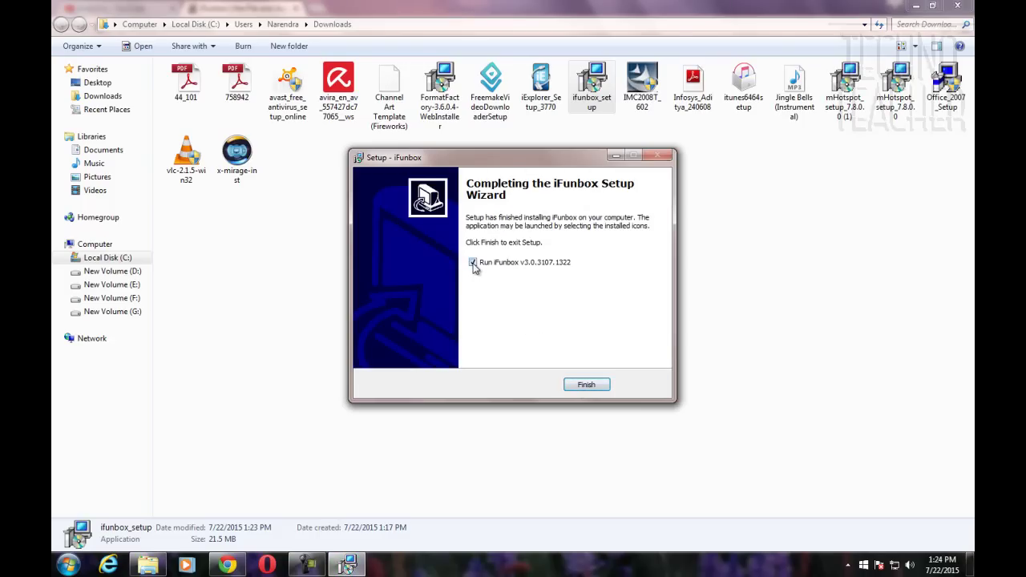
{"action": "left_click", "coordinate": [572, 385]}
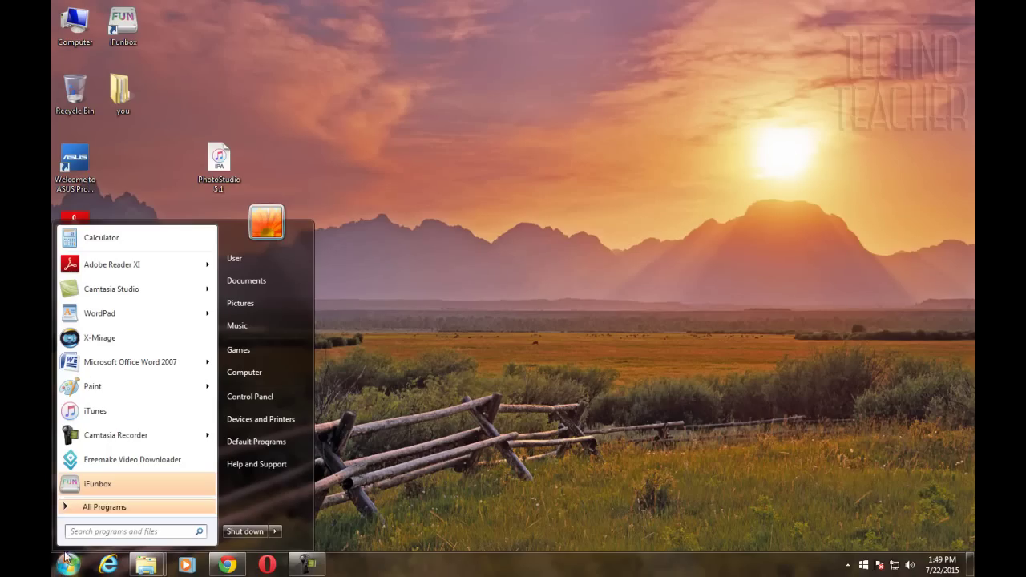
Step: Start iFunbox from the desktop, maximise it, check device options and show Quick Toolbox
{"action": "double_click", "coordinate": [123, 26]}
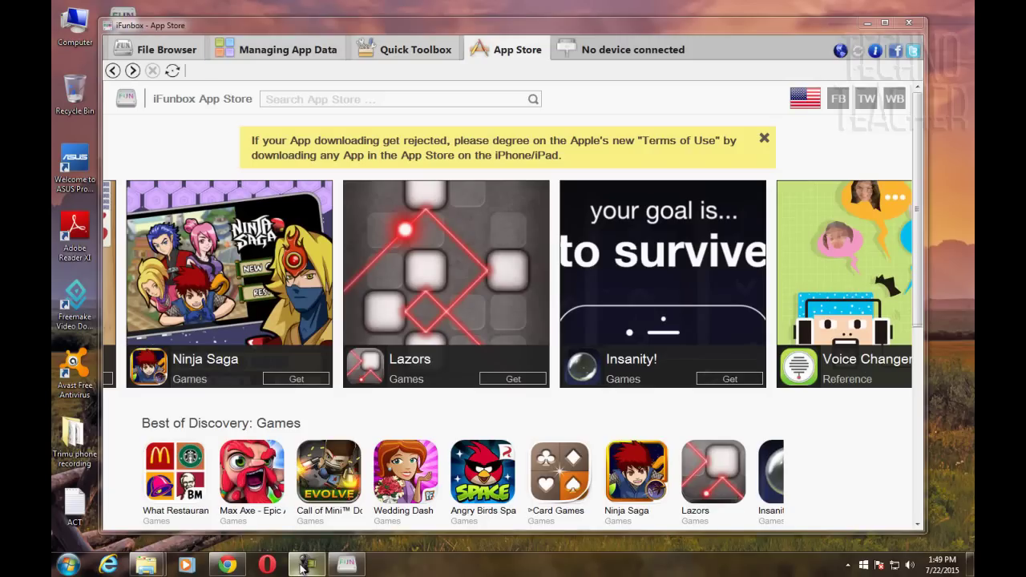
{"action": "mouse_move", "coordinate": [303, 567]}
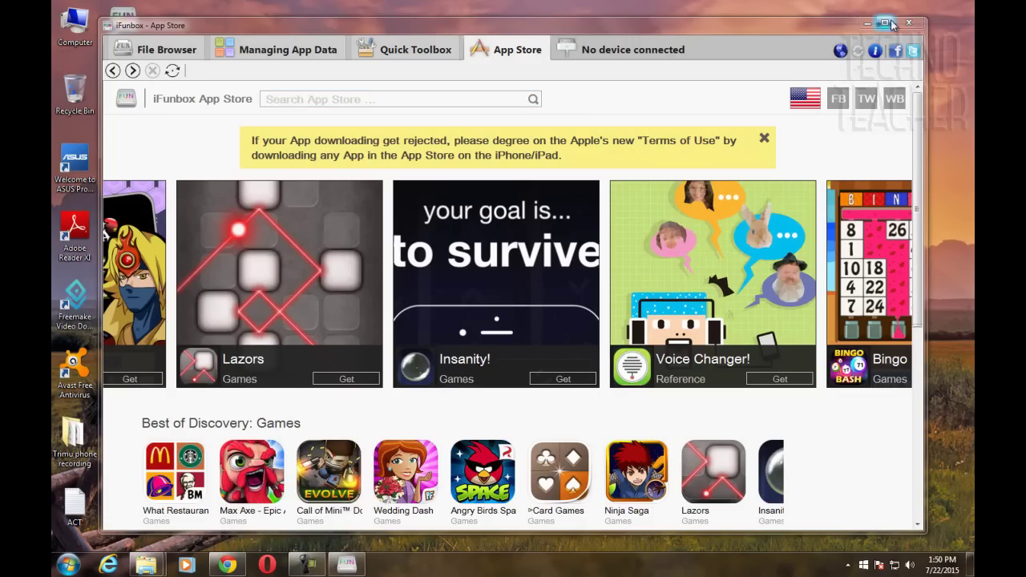
{"action": "left_click", "coordinate": [886, 24]}
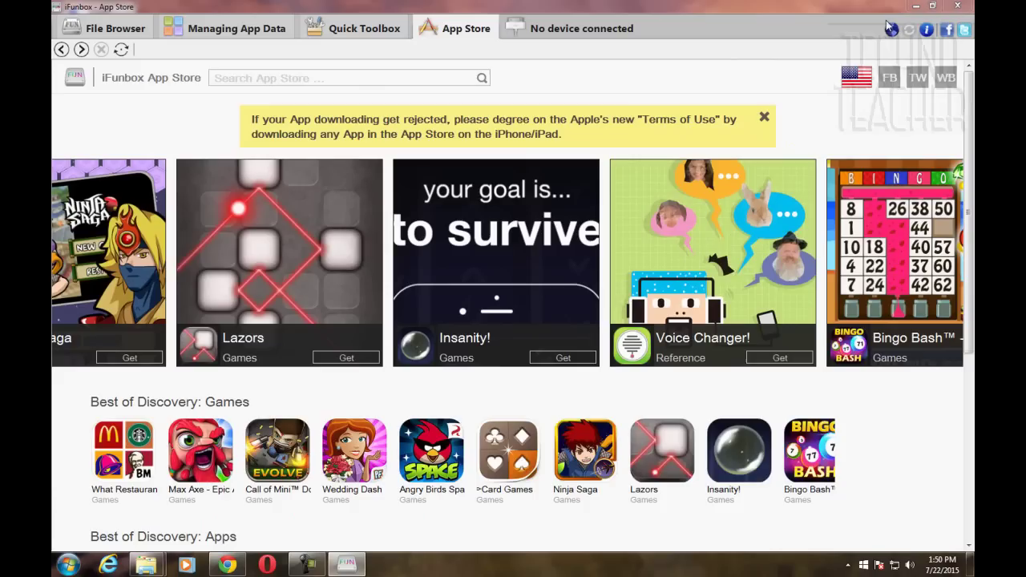
{"action": "left_click", "coordinate": [578, 30]}
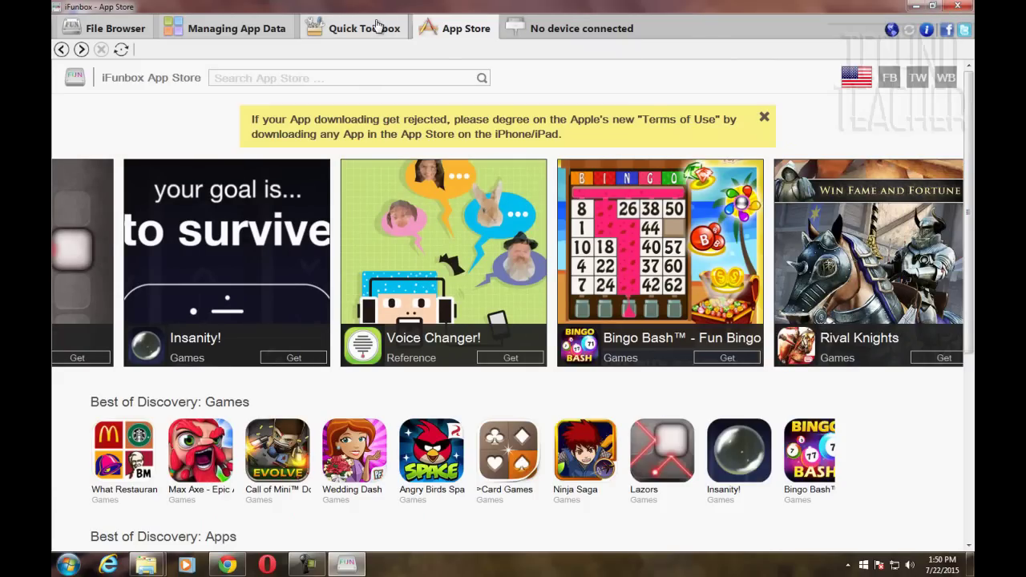
{"action": "left_click", "coordinate": [375, 28]}
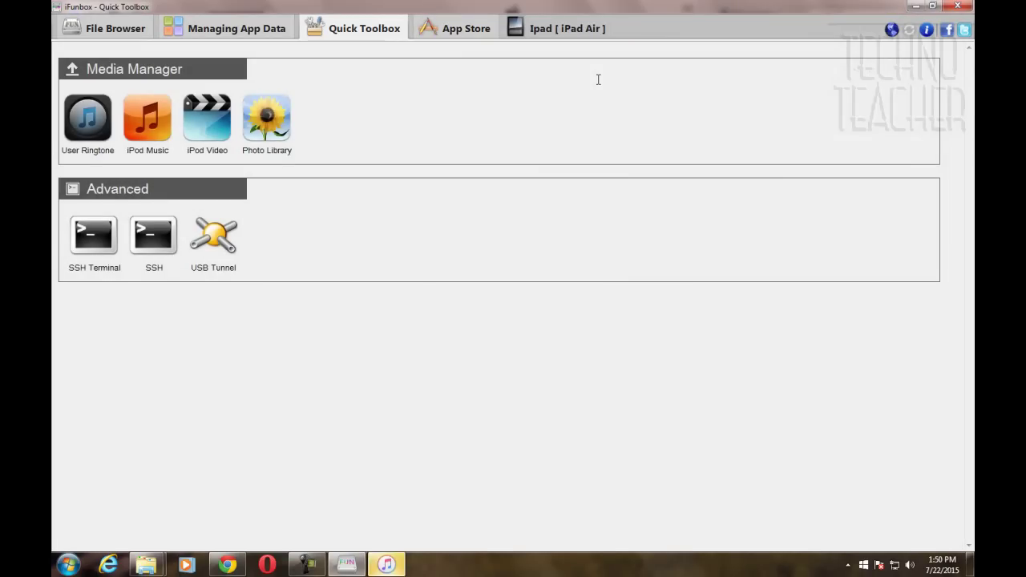
{"action": "left_click", "coordinate": [531, 30]}
{"action": "left_click", "coordinate": [353, 144]}
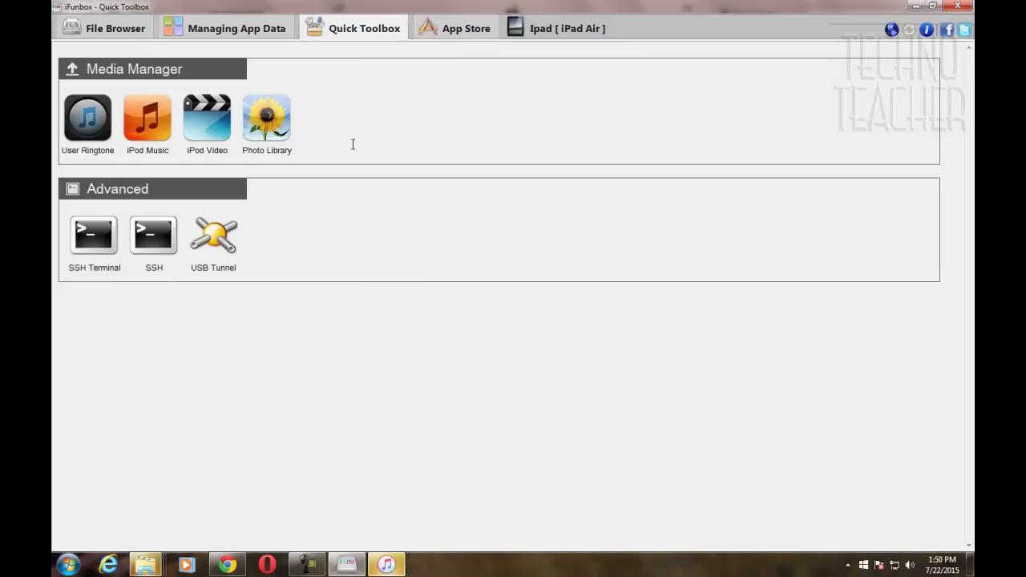
{"action": "left_click", "coordinate": [181, 31]}
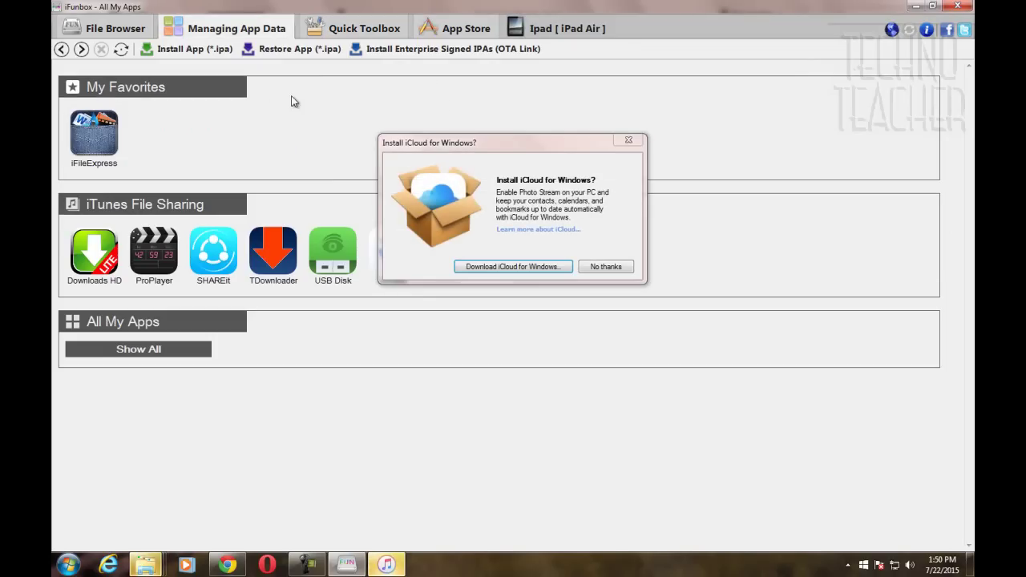
{"action": "left_click", "coordinate": [614, 268]}
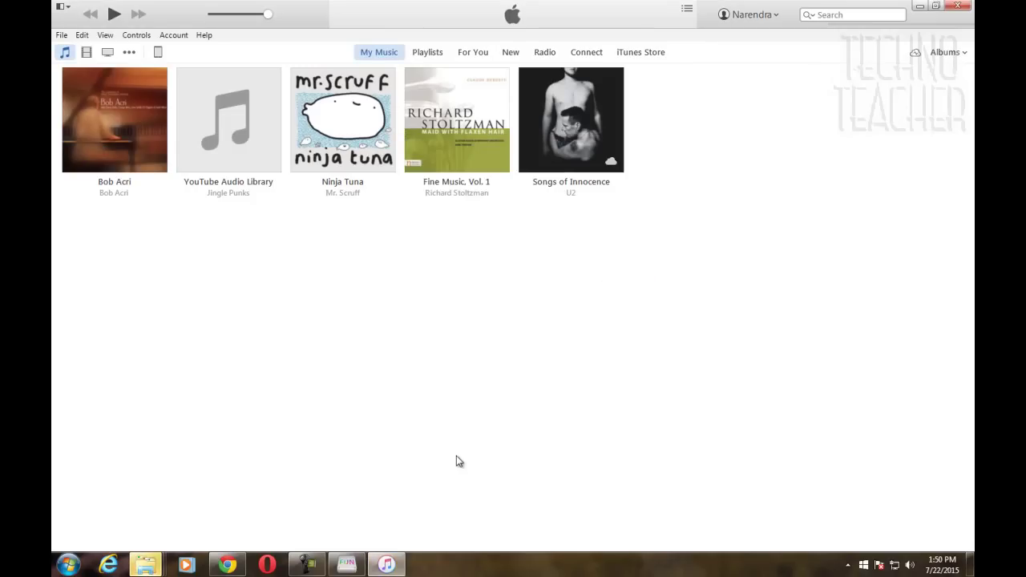
{"action": "left_click", "coordinate": [920, 7]}
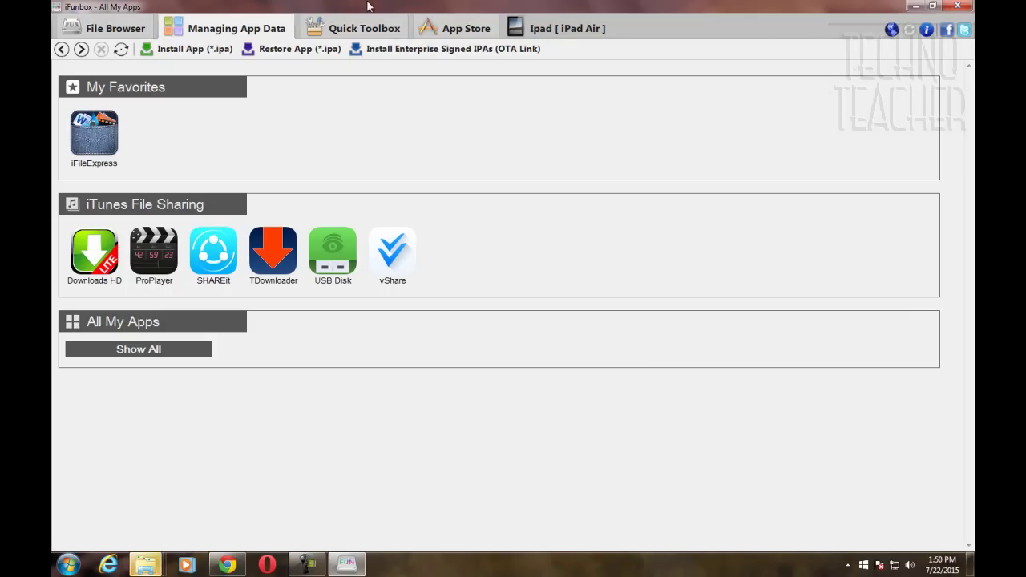
Step: Install PhotoStudio 5.1.ipa from the Desktop onto the iPad until it reports All done
{"action": "left_click", "coordinate": [183, 49]}
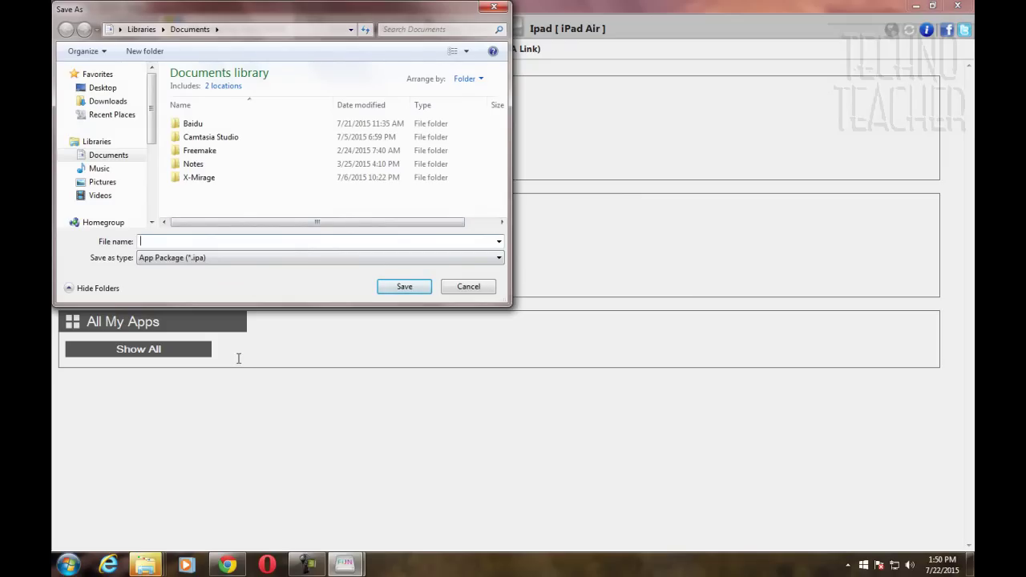
{"action": "left_click", "coordinate": [95, 88]}
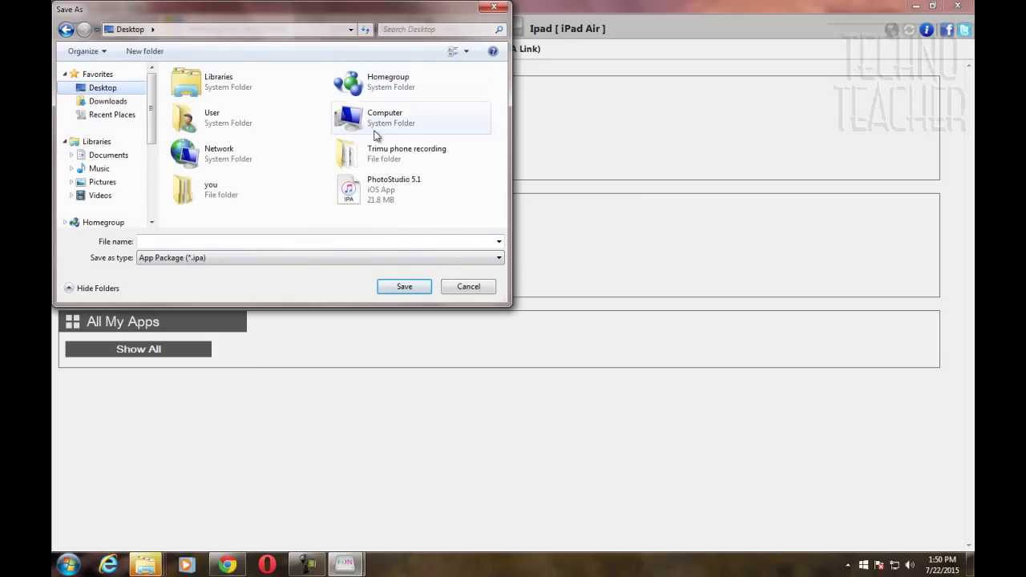
{"action": "left_click", "coordinate": [381, 202]}
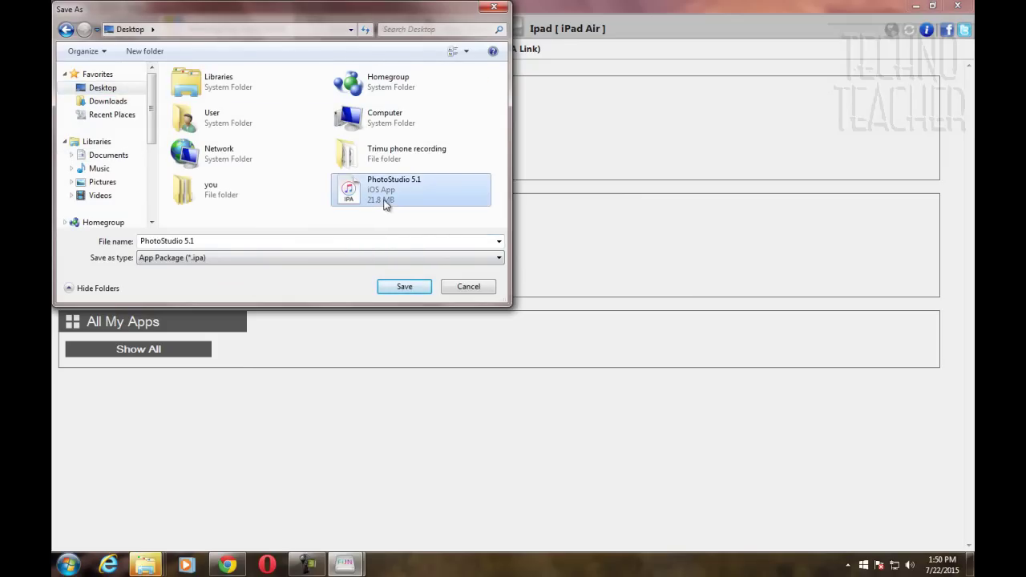
{"action": "left_click", "coordinate": [404, 287]}
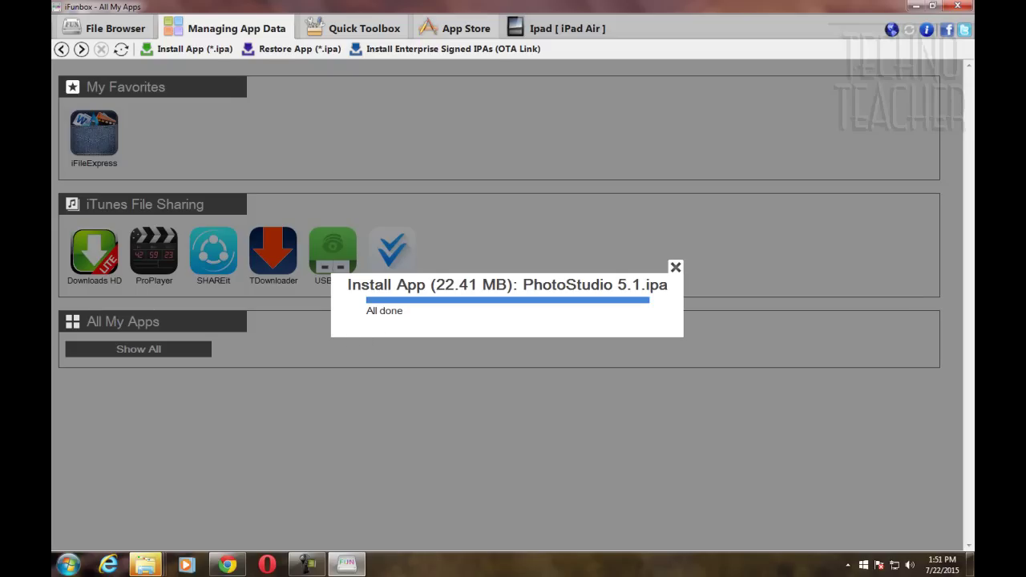
{"action": "left_click", "coordinate": [68, 566]}
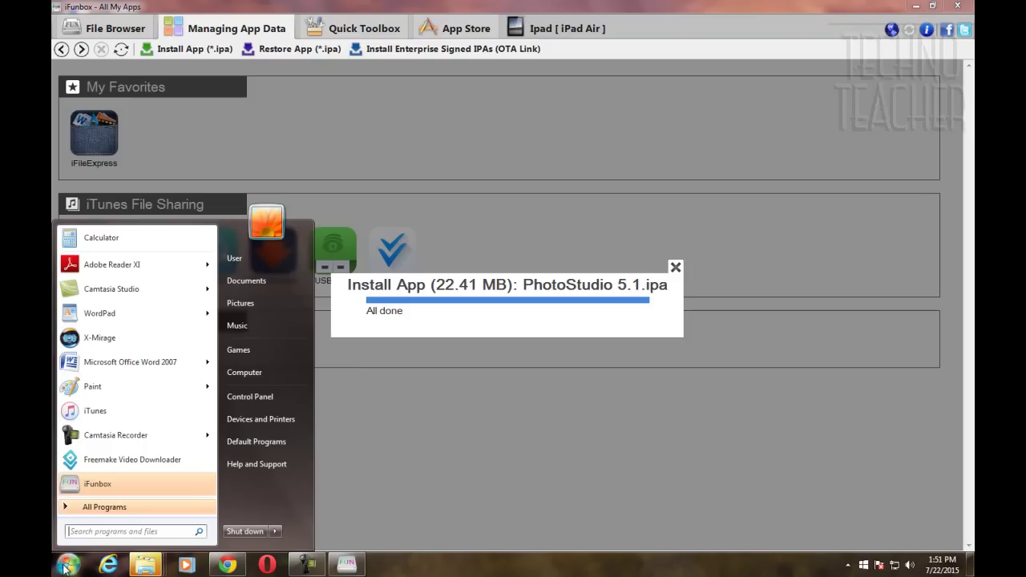
Step: Launch X-Mirage to mirror the iPad home screen showing the new PhotoStudio app
{"action": "left_click", "coordinate": [103, 342]}
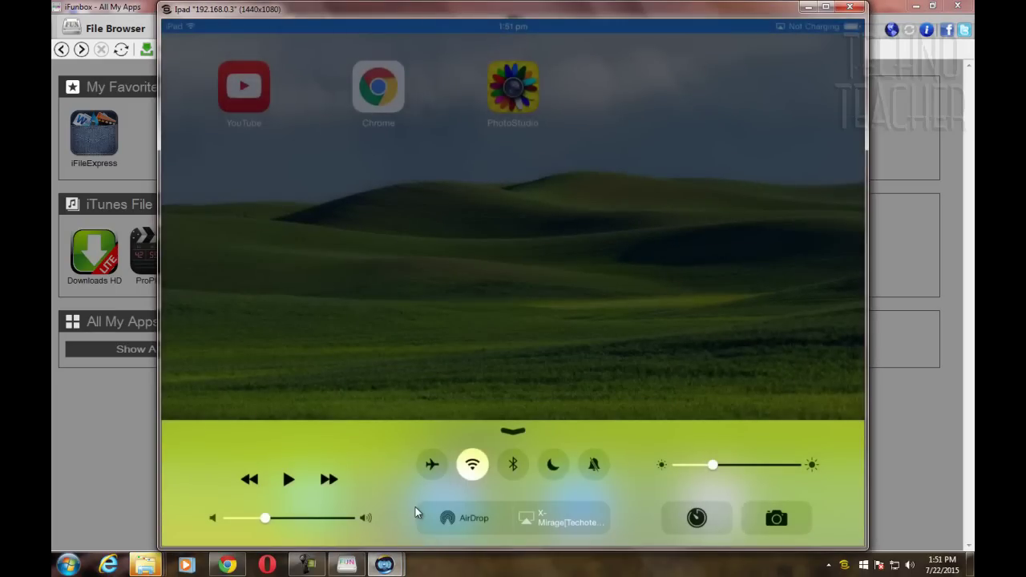
{"action": "mouse_move", "coordinate": [511, 397]}
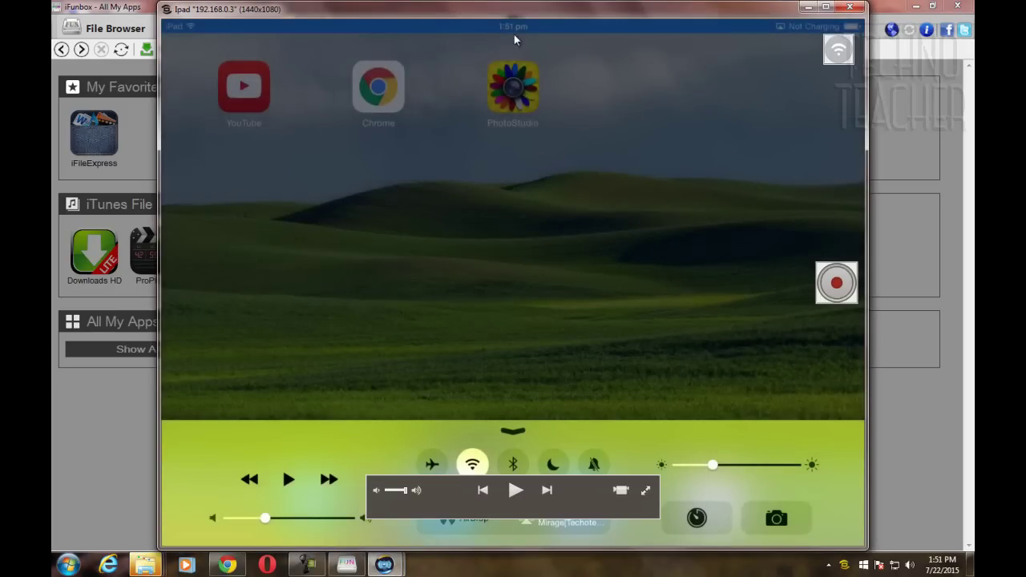